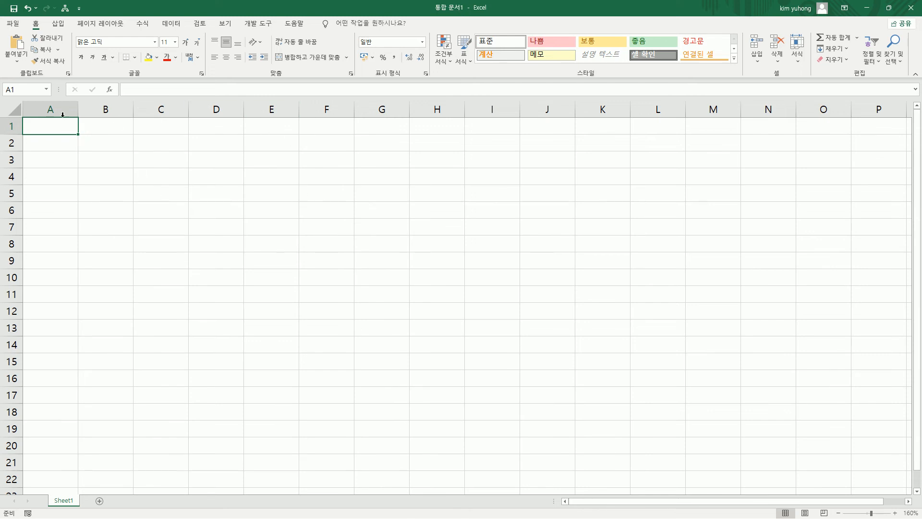
Step: Start creating a pivot table at cell A1 of Sheet1
drag(50, 14, 72, 32)
key(Escape)
click(58, 24)
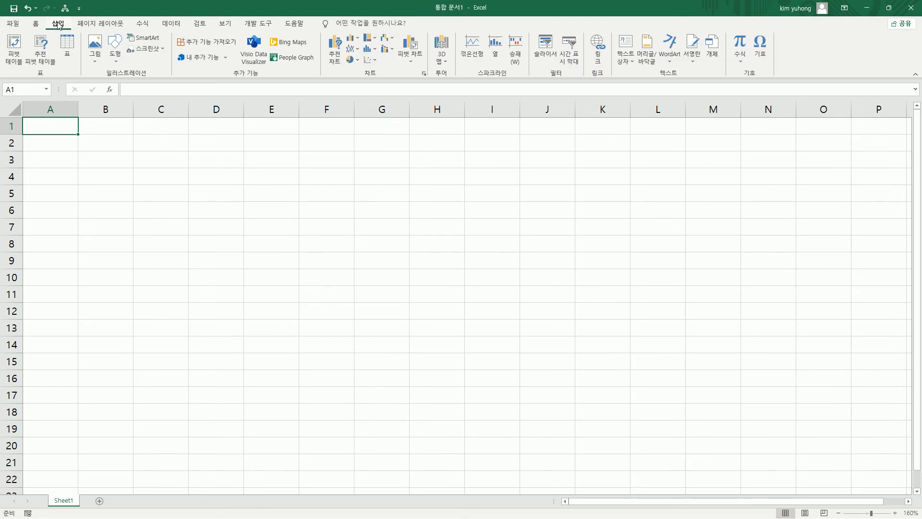
key(ctrl+2)
drag(5, 28, 25, 66)
key(e)
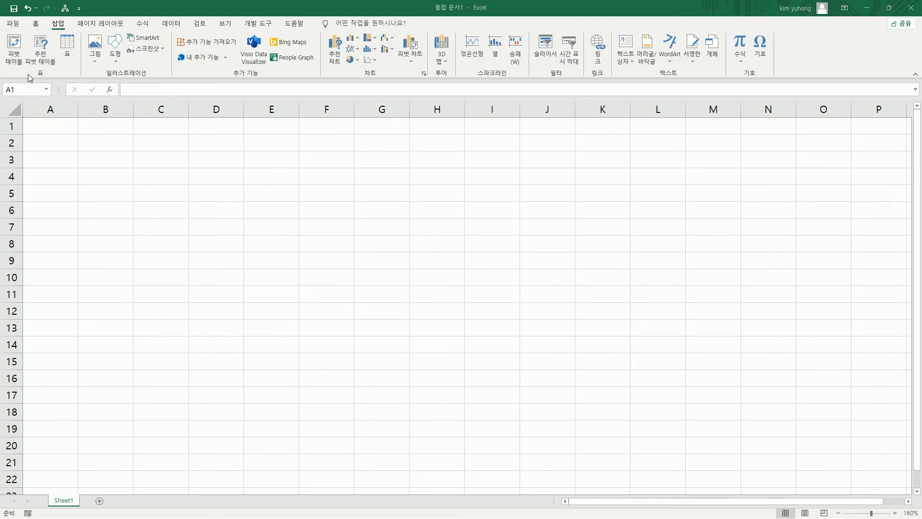
drag(43, 14, 70, 30)
drag(32, 68, 52, 77)
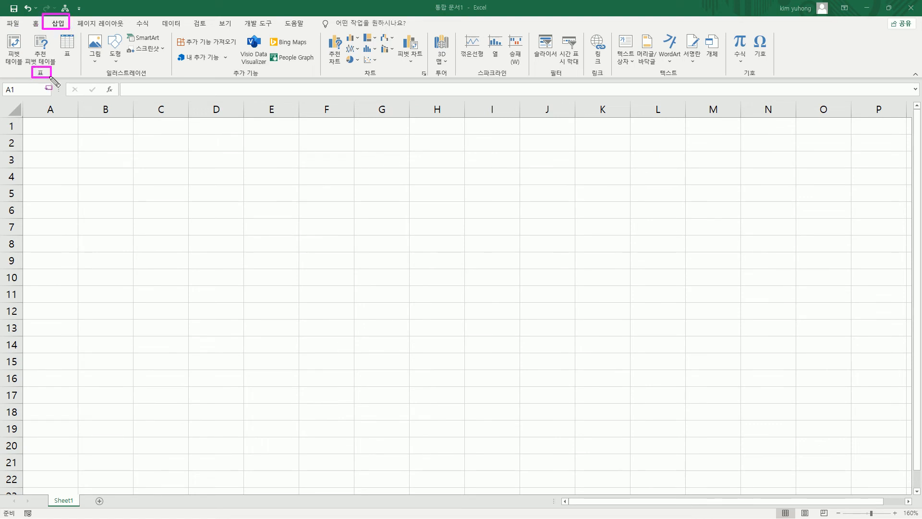
drag(6, 31, 26, 65)
key(Escape)
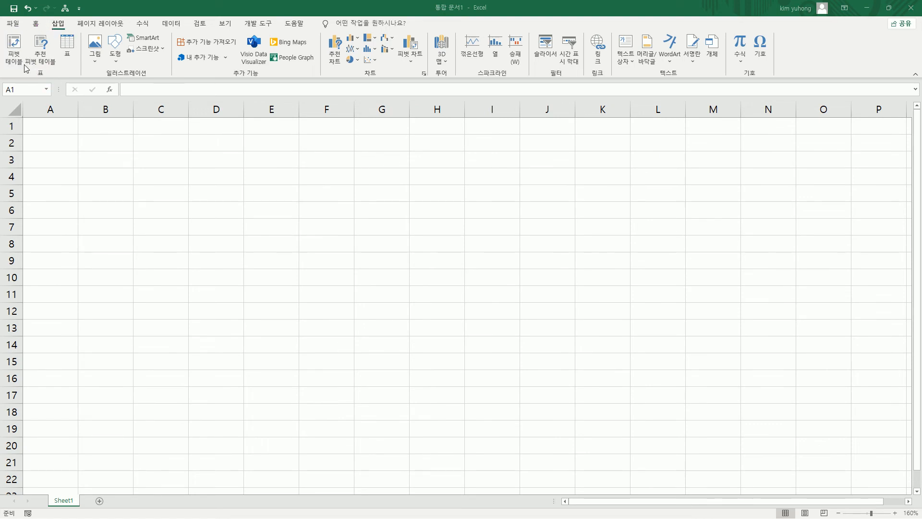
click(14, 48)
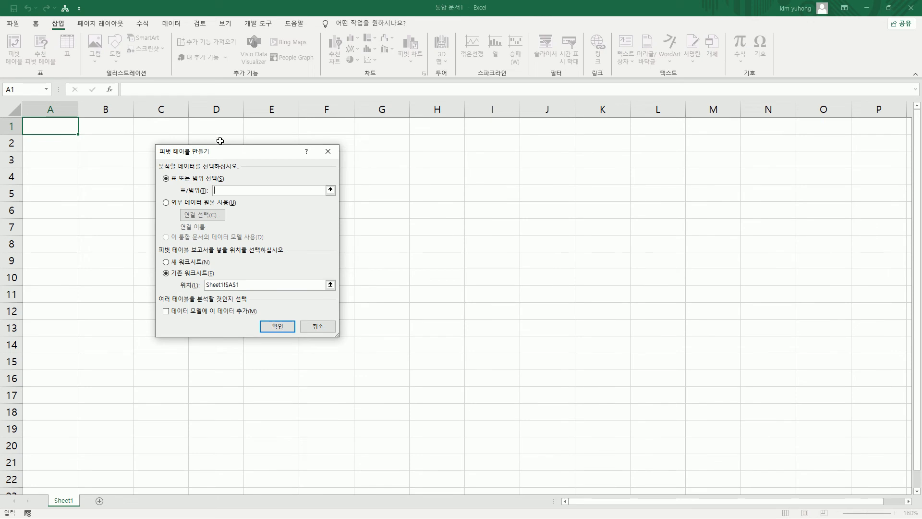
Step: Set the pivot table to use an external data source (외부 데이터 원본 사용) and open the connection selection
mouse_move(153, 143)
mouse_down()
mouse_move(268, 325)
mouse_move(346, 342)
mouse_up()
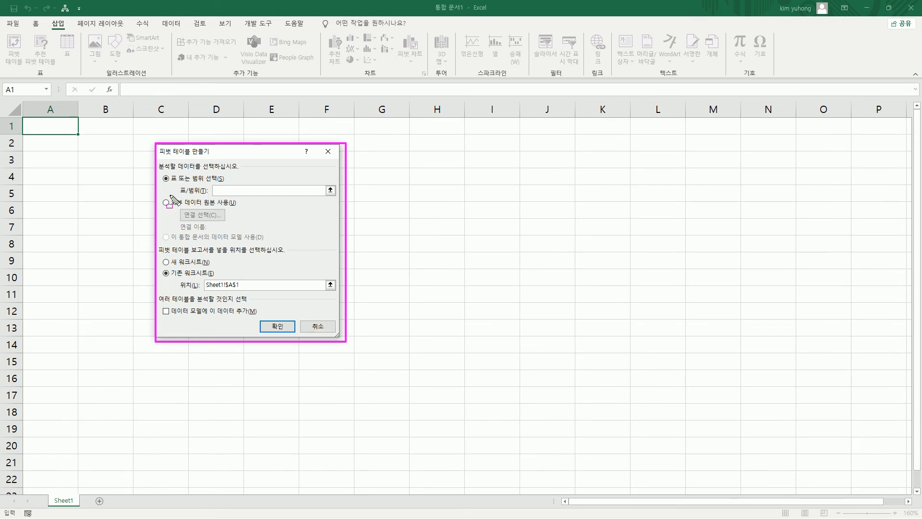
drag(169, 195, 241, 208)
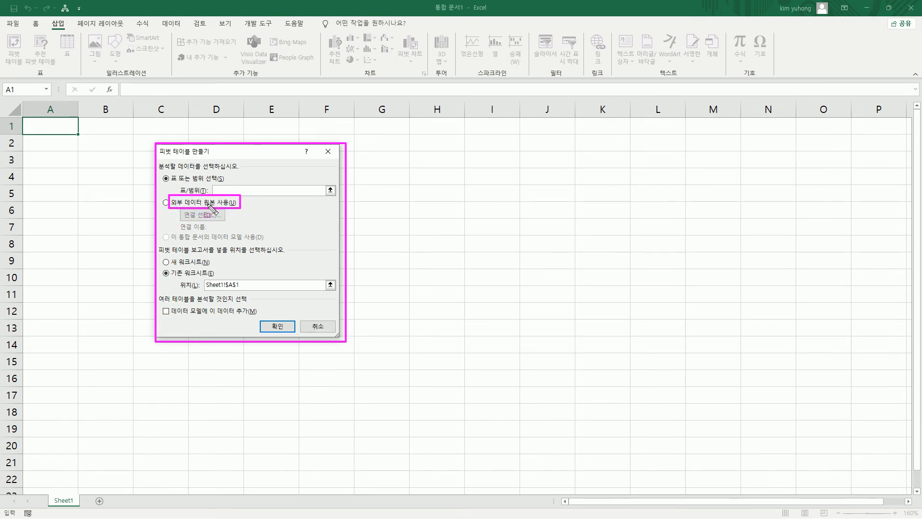
key(Escape)
click(172, 205)
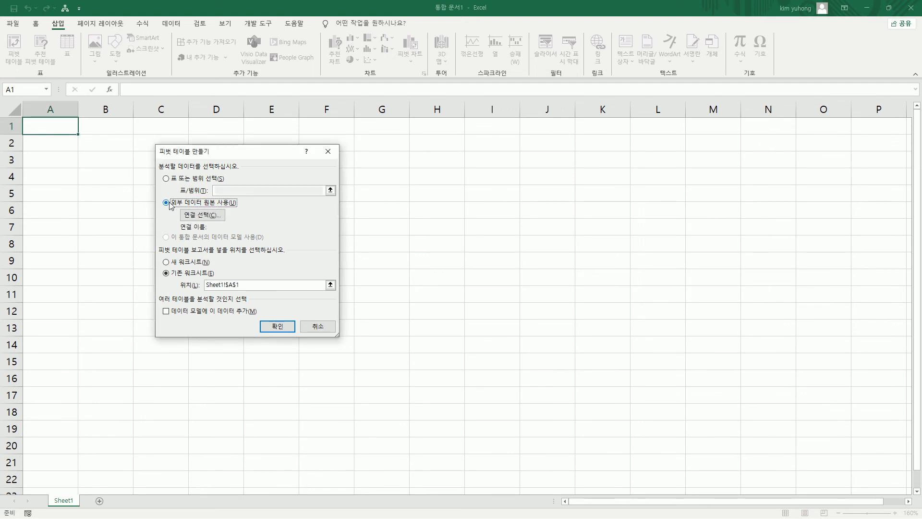
mouse_move(176, 208)
mouse_down()
mouse_move(211, 229)
mouse_move(231, 223)
mouse_up()
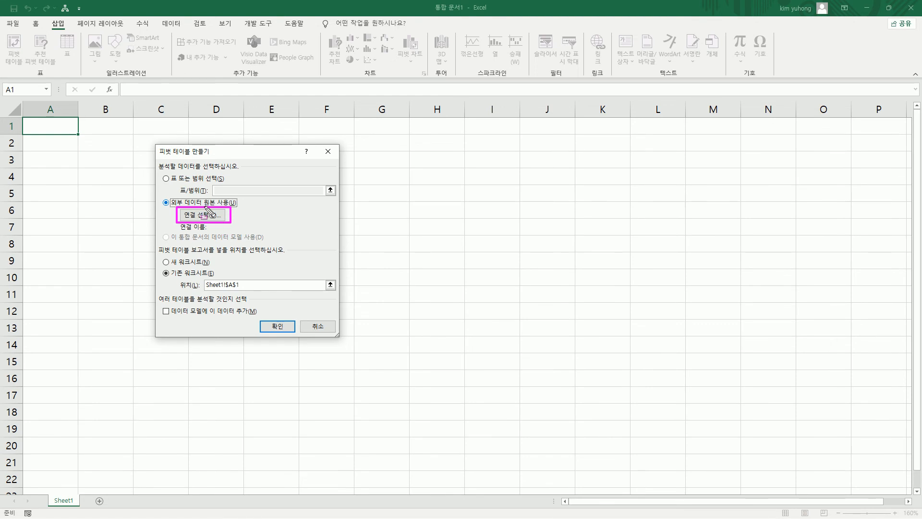
key(Escape)
click(204, 215)
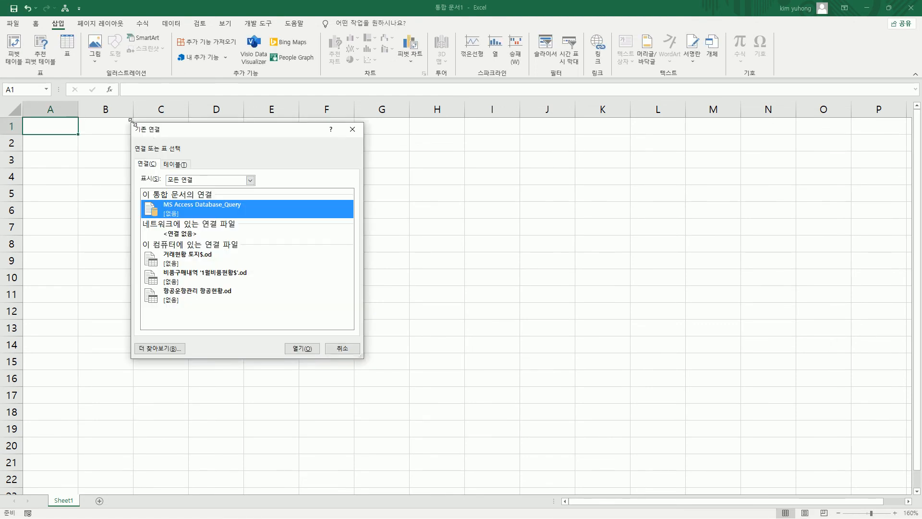
Step: Browse for a data source beyond the listed connections and open 재배현황01.csv from the 길벗컴활1급총정리 > 엑셀 > 기능 folder
mouse_move(131, 122)
mouse_down()
mouse_move(181, 311)
mouse_move(366, 362)
mouse_up()
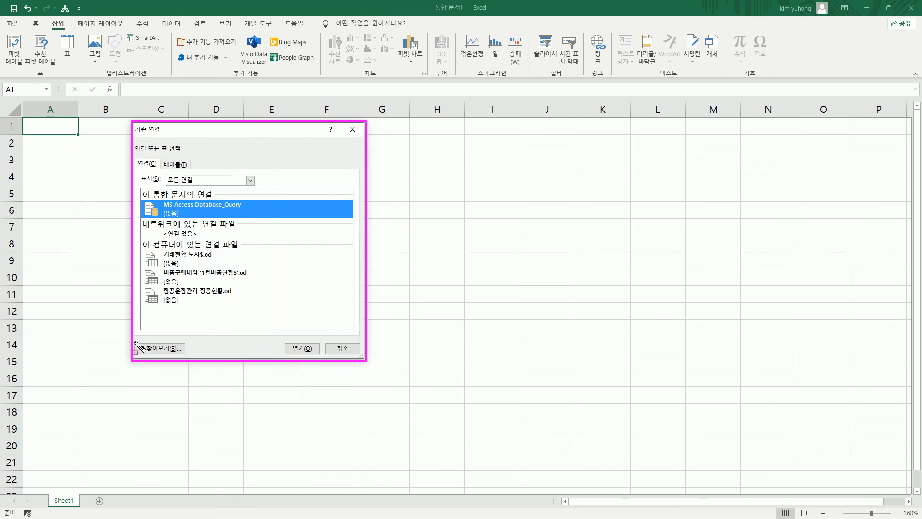
drag(135, 342, 189, 356)
click(172, 350)
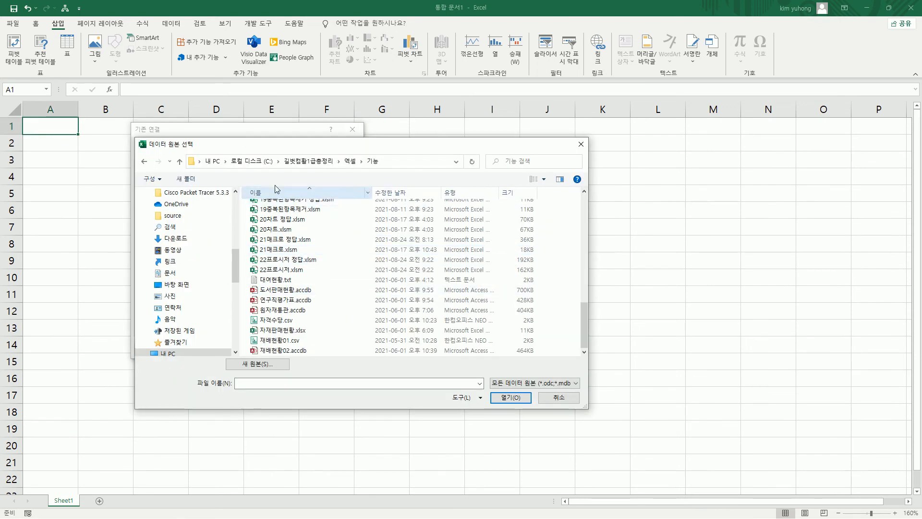
drag(231, 166, 386, 167)
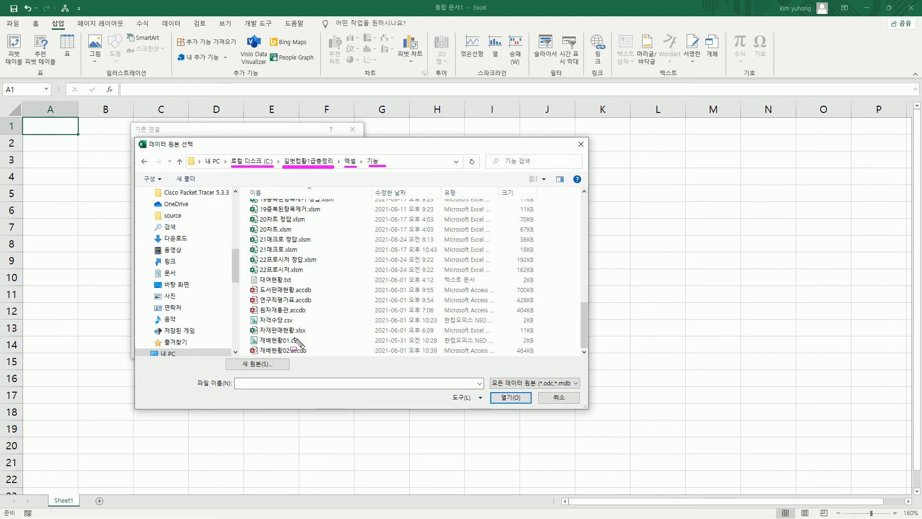
key(Escape)
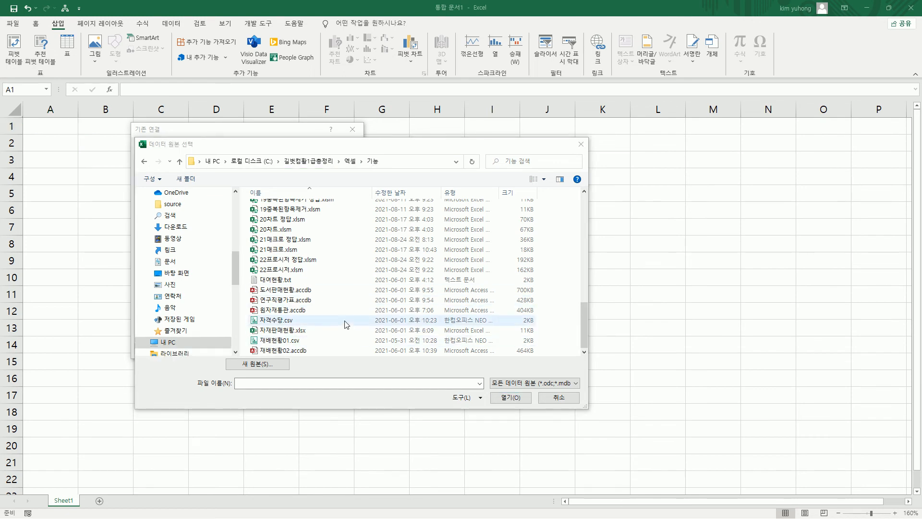
drag(254, 335, 306, 345)
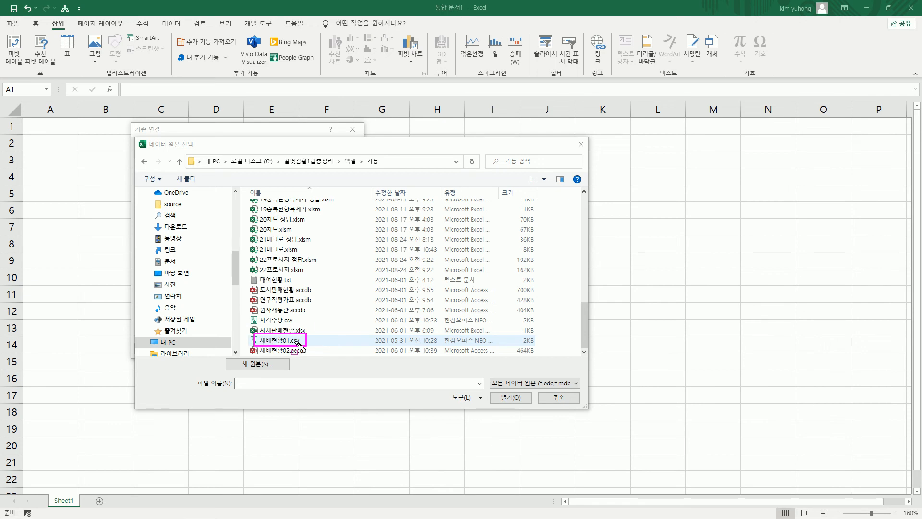
key(Escape)
click(270, 342)
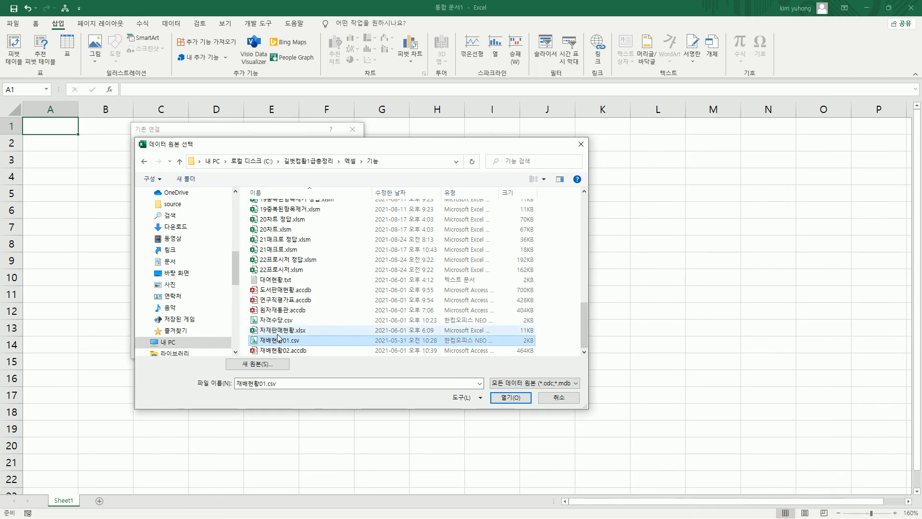
click(510, 399)
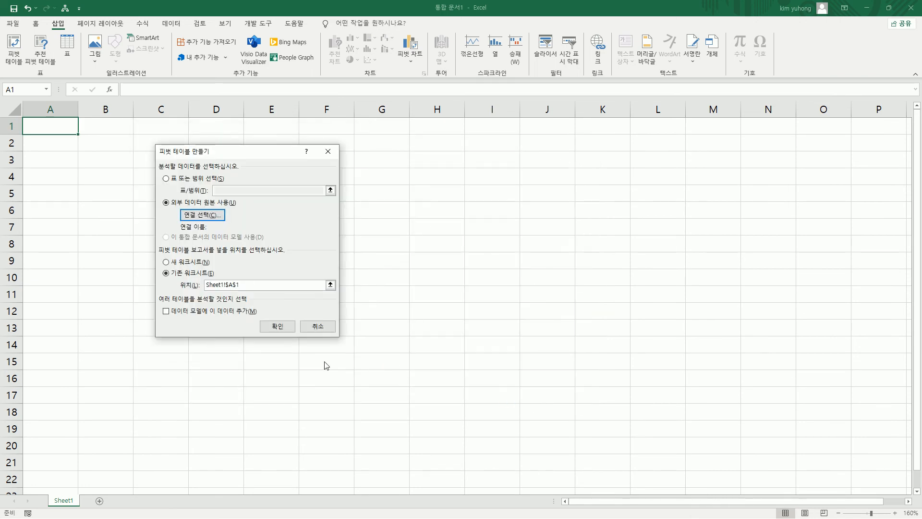
Step: Keep the source file type as delimited, mark the data as having headers (내 데이터에 머리글 표시), and continue to the delimiter settings
mouse_move(99, 122)
mouse_down()
mouse_move(197, 331)
mouse_move(397, 364)
mouse_up()
key(Escape)
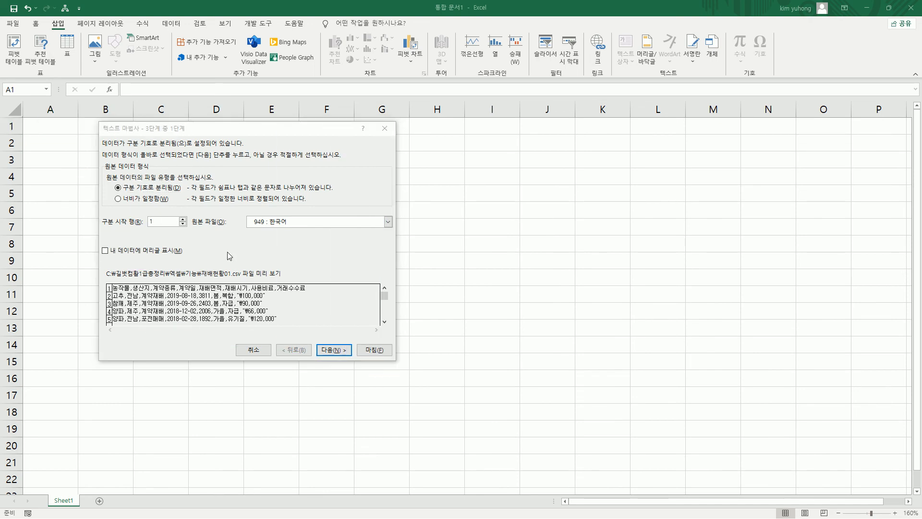
mouse_move(116, 181)
mouse_down()
mouse_move(134, 194)
mouse_move(182, 192)
mouse_up()
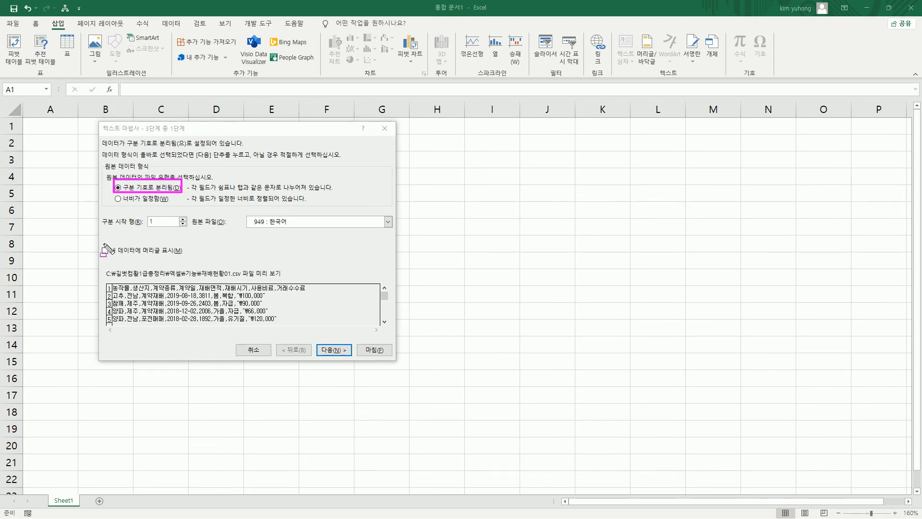
drag(98, 242, 178, 256)
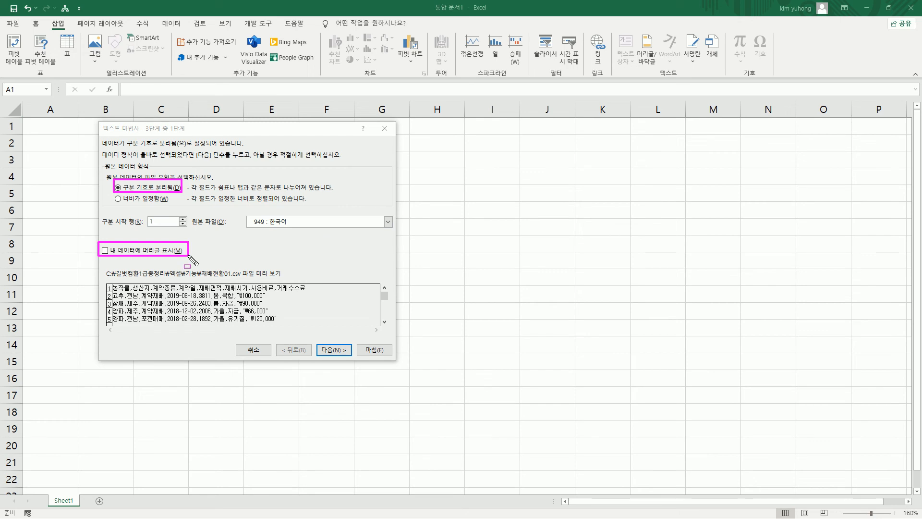
key(Escape)
click(106, 251)
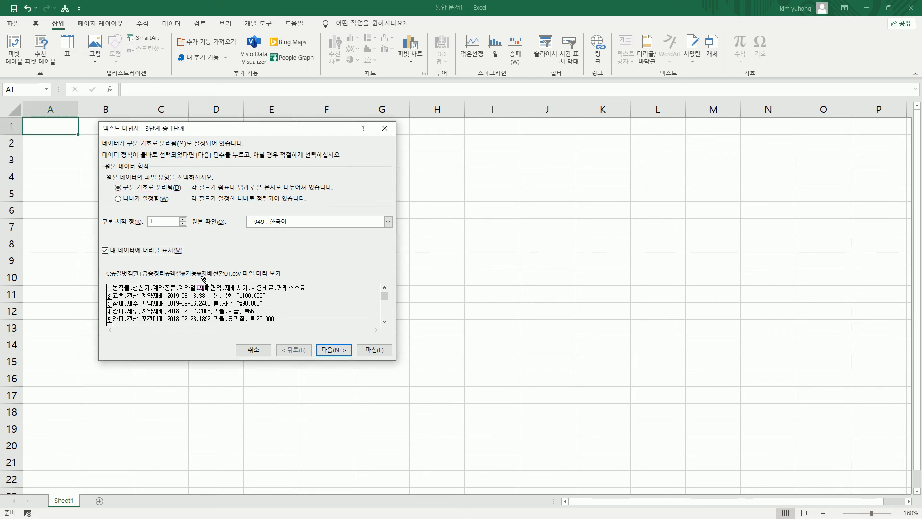
drag(201, 276, 243, 277)
mouse_move(111, 283)
mouse_down()
mouse_move(136, 325)
mouse_move(312, 324)
mouse_up()
drag(113, 292, 316, 288)
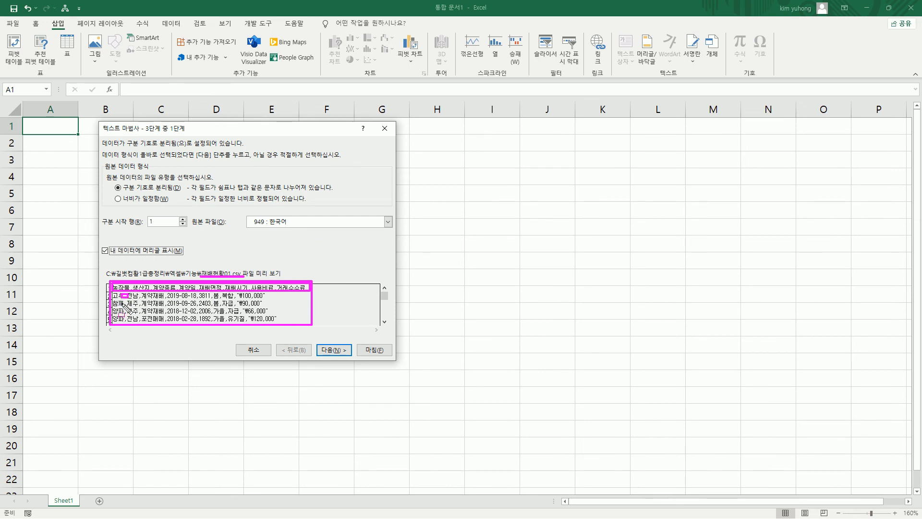
drag(121, 311, 129, 322)
drag(125, 193, 180, 194)
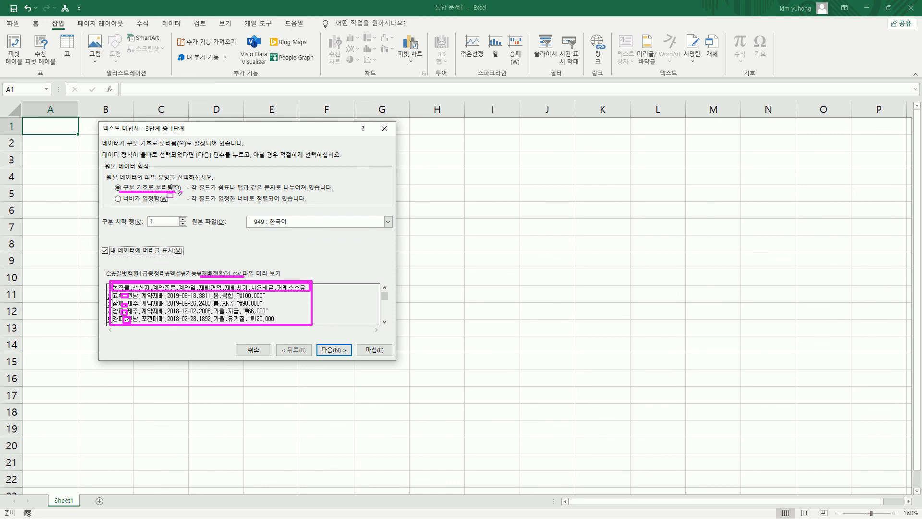
key(Escape)
click(334, 351)
Step: Make the comma (쉼표) the only delimiter by turning off the tab (탭) delimiter, and continue to the column formats
key(ctrl+alt+d)
drag(100, 150, 141, 162)
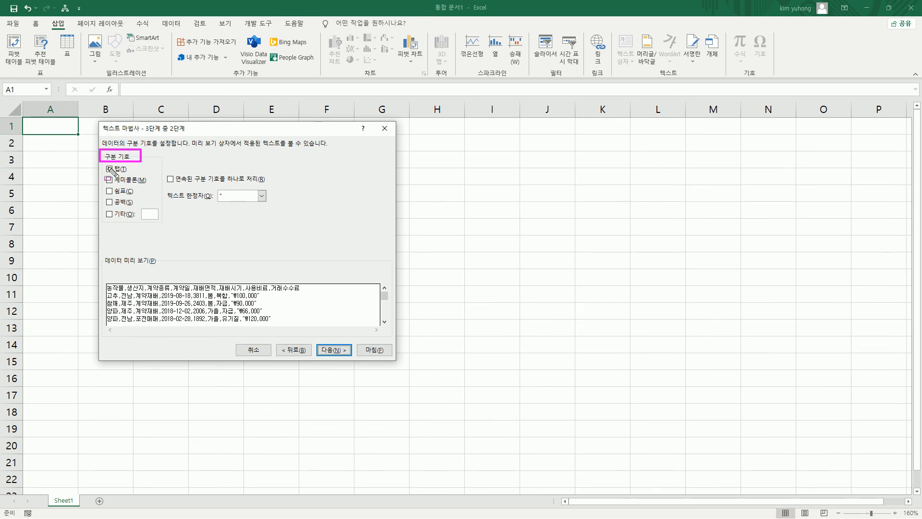
drag(104, 170, 116, 170)
key(Escape)
click(110, 170)
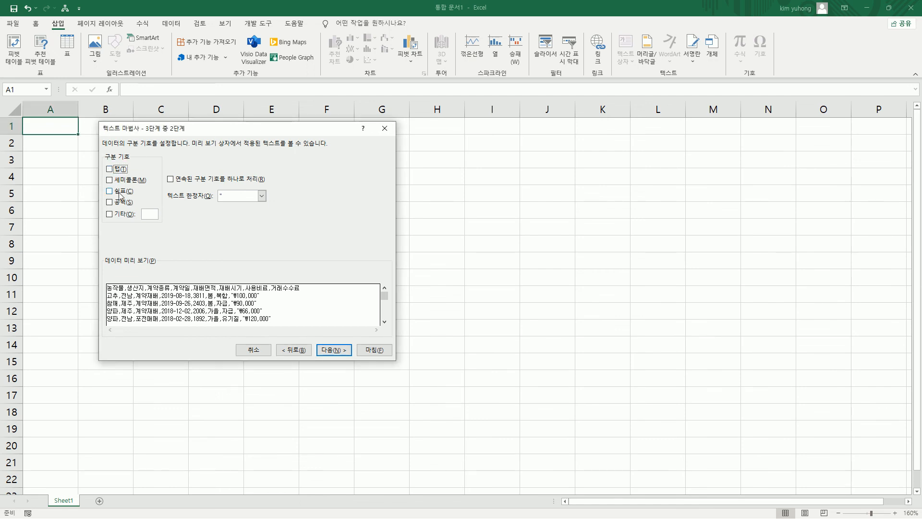
click(109, 191)
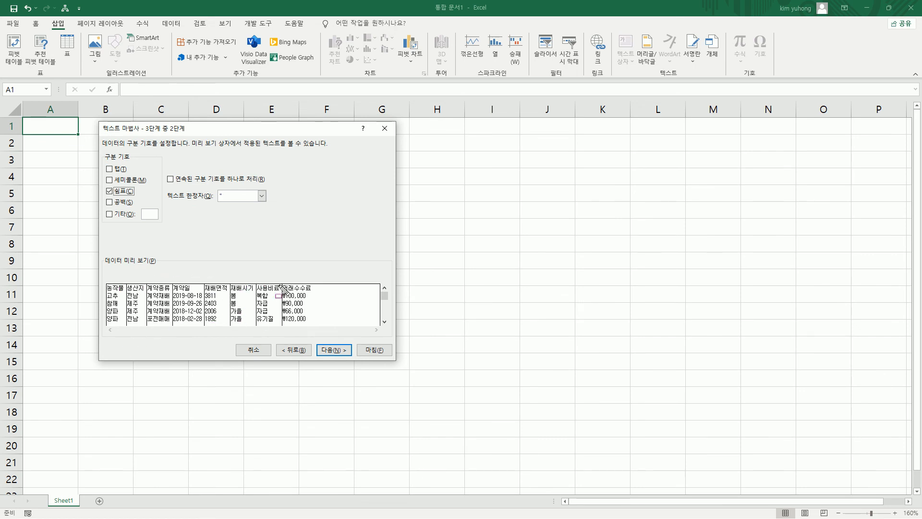
click(338, 352)
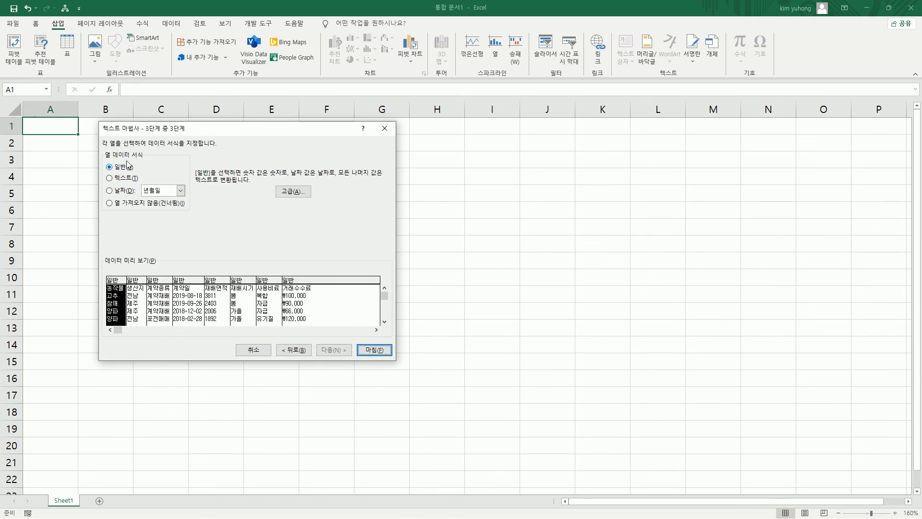
Step: Exclude the 계약일 column from the import (열 가져오지 않음) and finish the text wizard
mouse_move(100, 148)
mouse_down()
mouse_move(139, 214)
mouse_move(195, 213)
mouse_up()
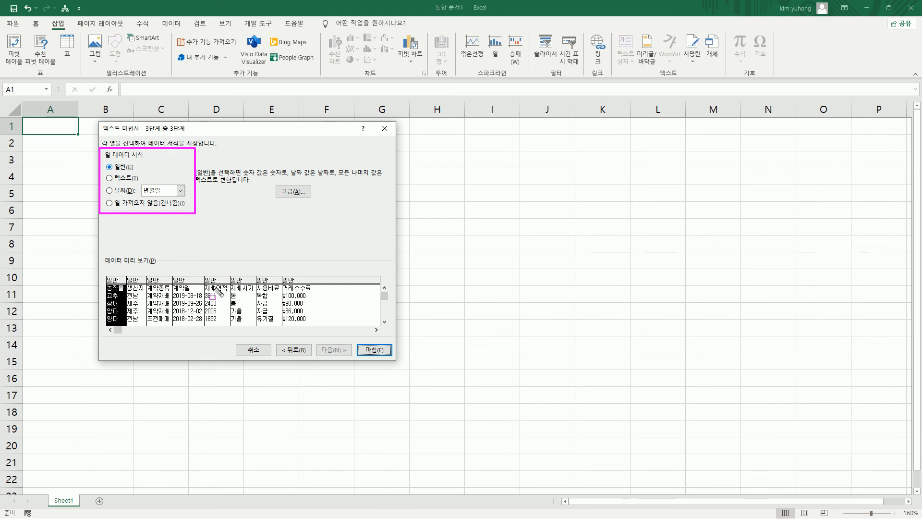
drag(174, 272, 200, 323)
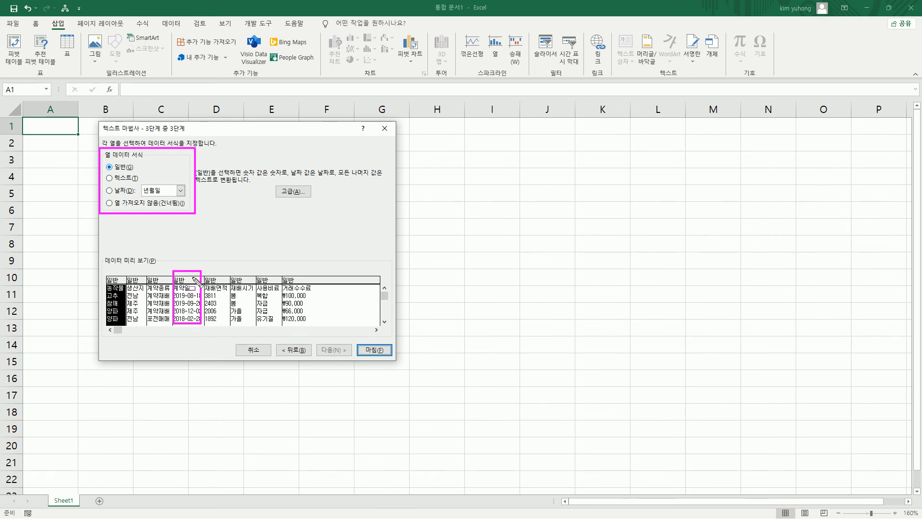
key(Escape)
click(193, 298)
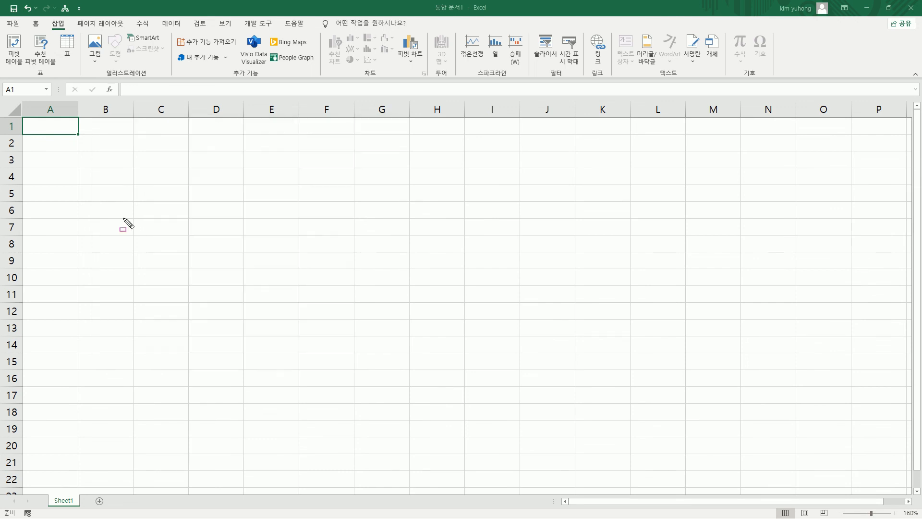
drag(111, 210, 186, 209)
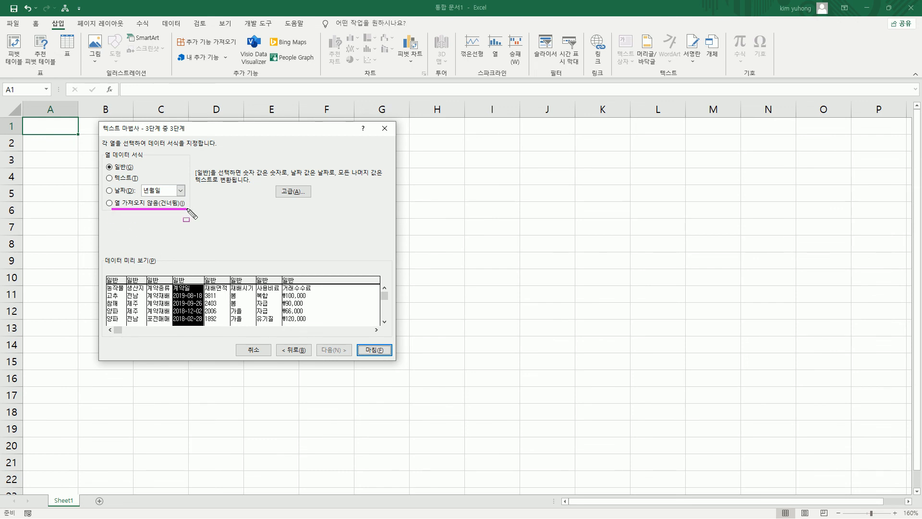
key(Escape)
click(110, 202)
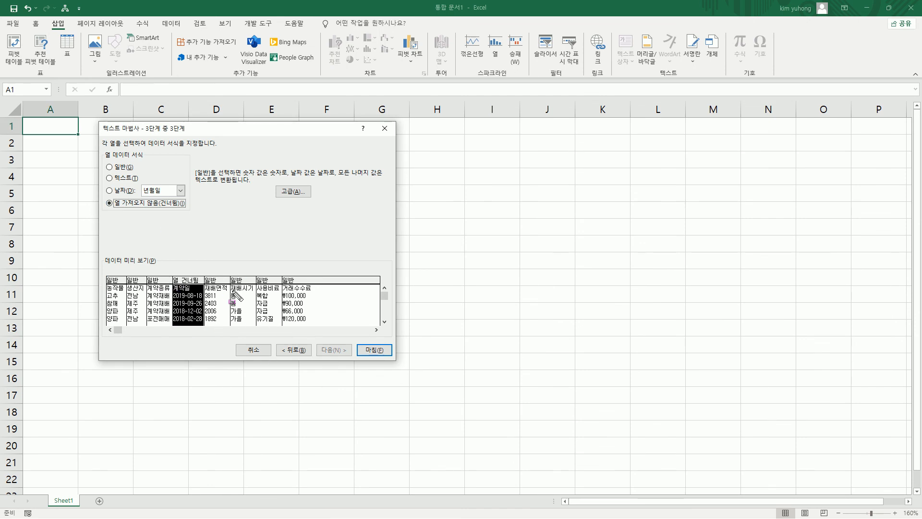
drag(173, 278, 204, 327)
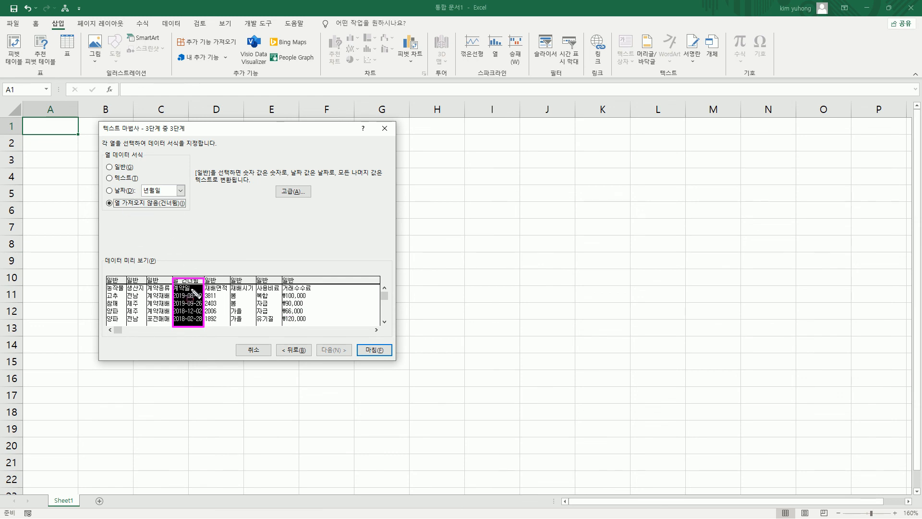
drag(127, 208, 132, 212)
key(Escape)
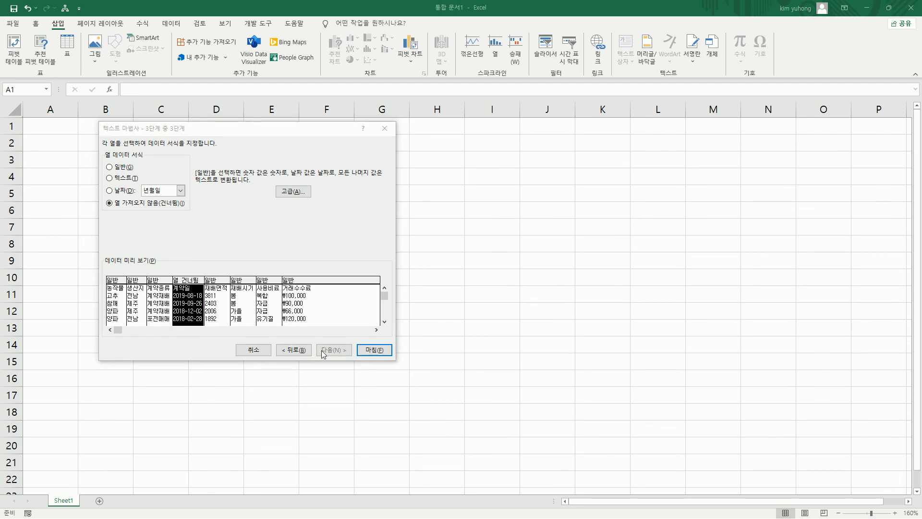
click(374, 350)
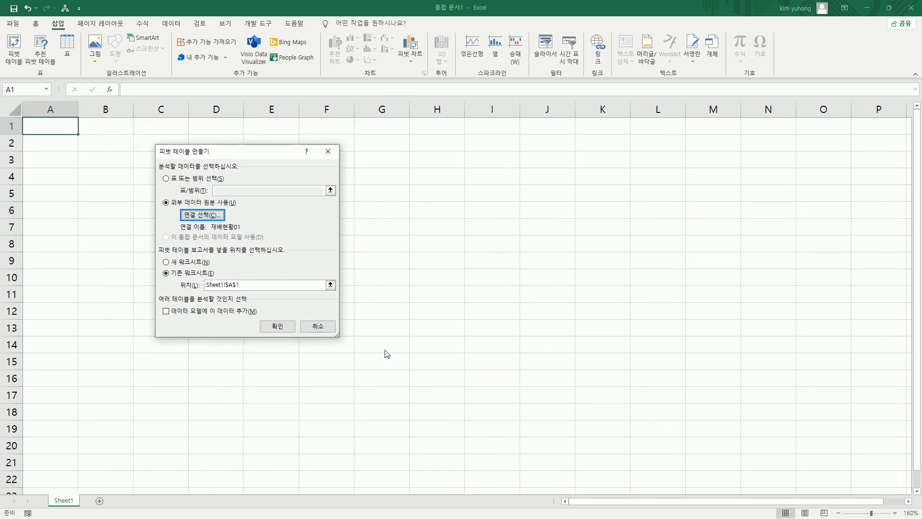
Step: Keep the existing worksheet (기존 워크시트) as the report destination and enable adding the data to the data model (데이터 모델에 이 데이터 추가)
click(260, 273)
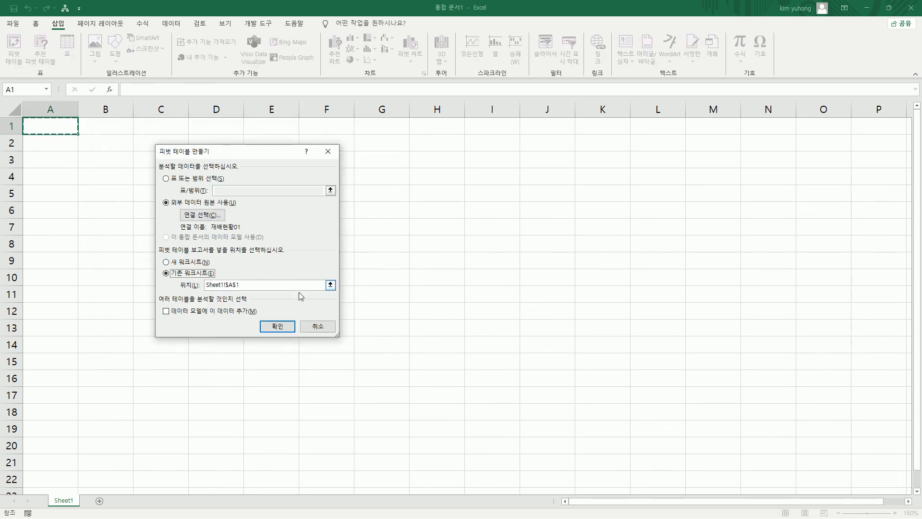
click(207, 311)
key(ctrl+2)
mouse_move(170, 318)
mouse_down()
mouse_move(257, 315)
mouse_move(259, 305)
mouse_up()
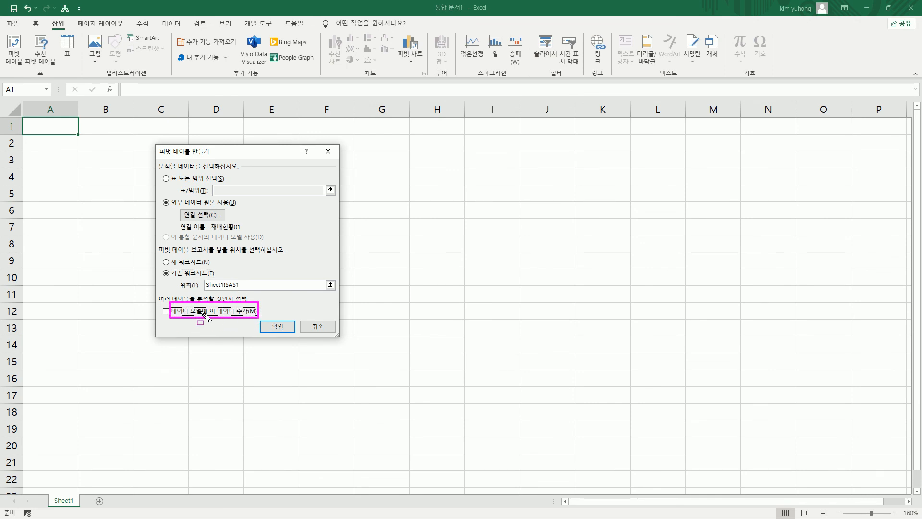
key(Escape)
click(166, 312)
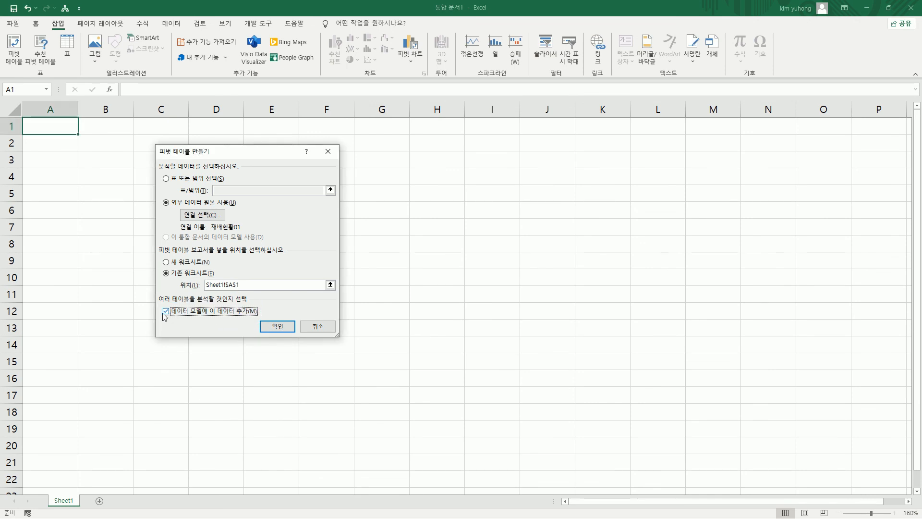
Step: Set the pivot table location to cell B3 of Sheet1 and create the empty pivot table
click(246, 285)
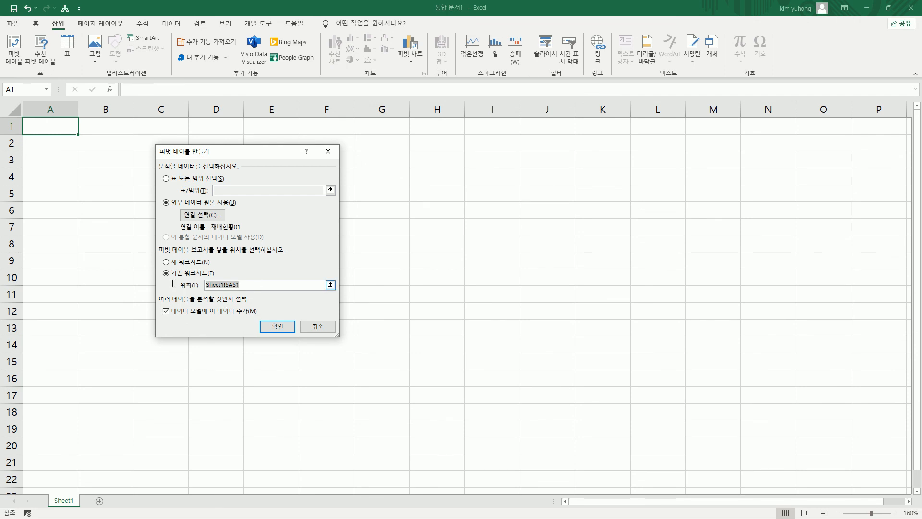
click(98, 164)
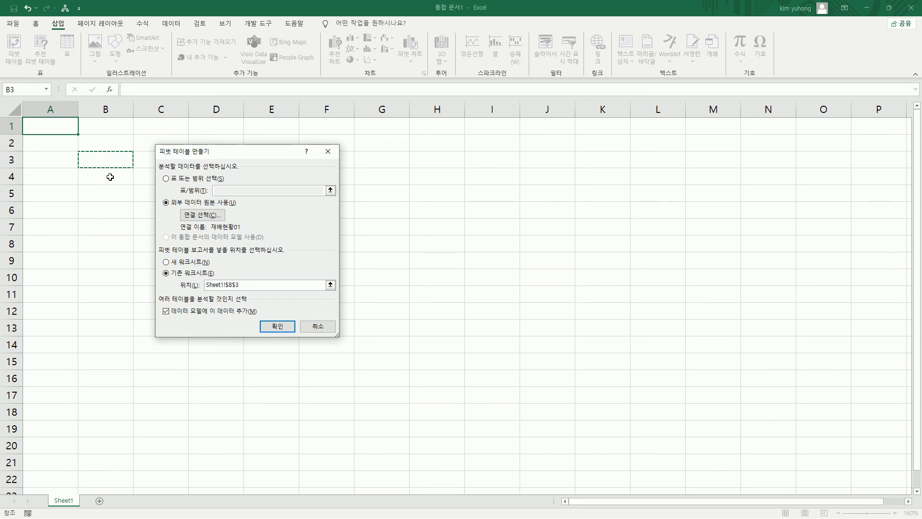
click(280, 328)
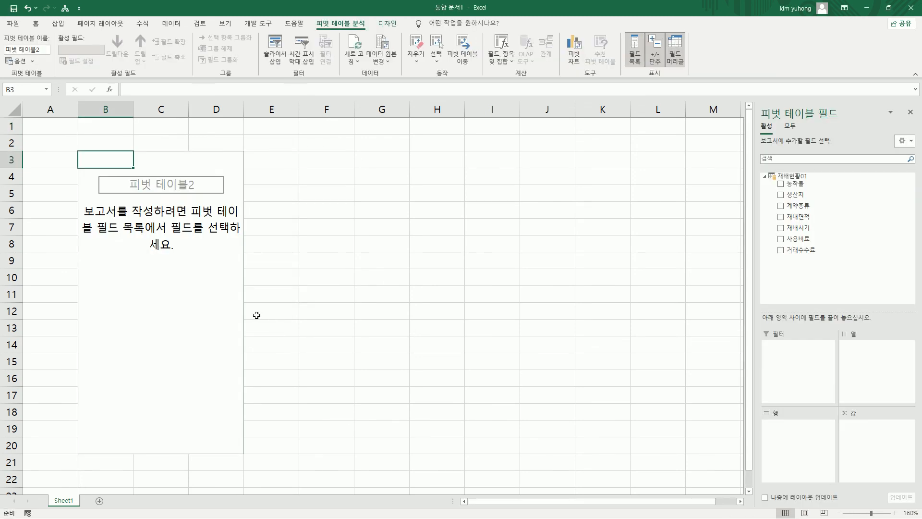
mouse_move(79, 151)
mouse_down()
mouse_move(148, 370)
mouse_move(233, 466)
mouse_move(249, 462)
mouse_up()
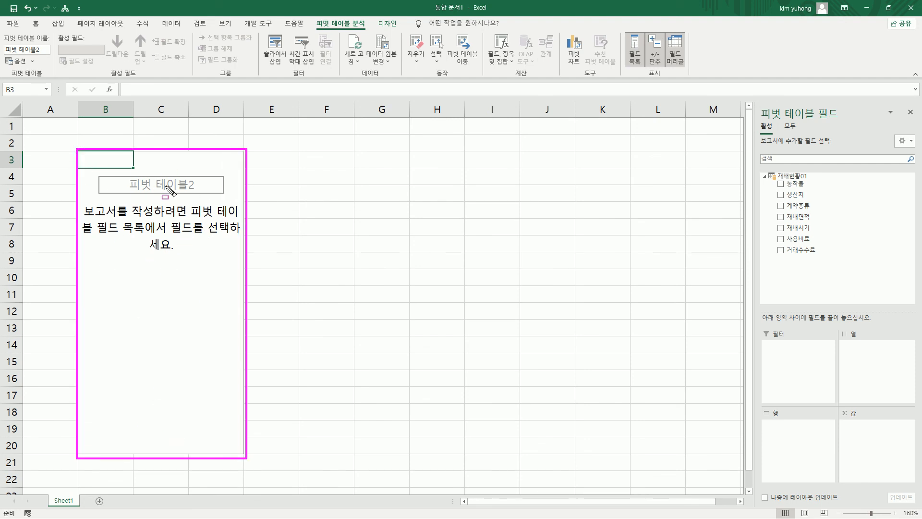
key(Escape)
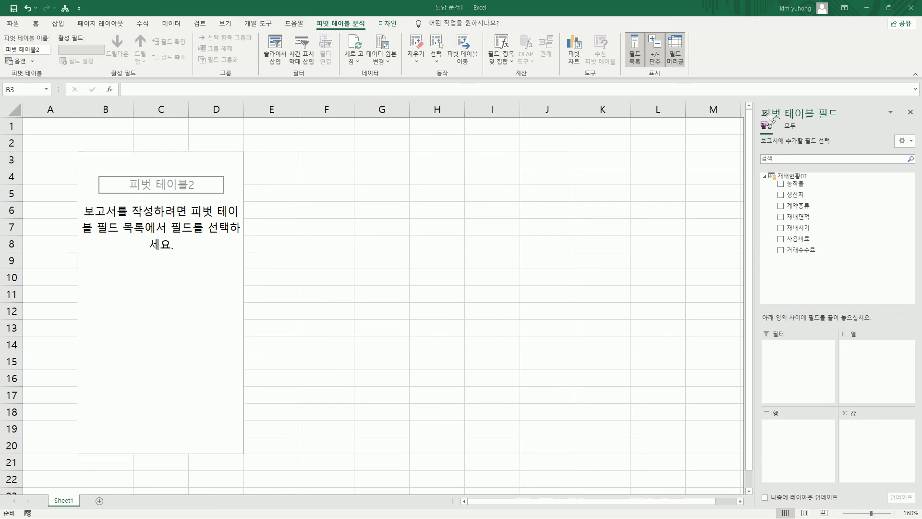
drag(759, 100, 846, 123)
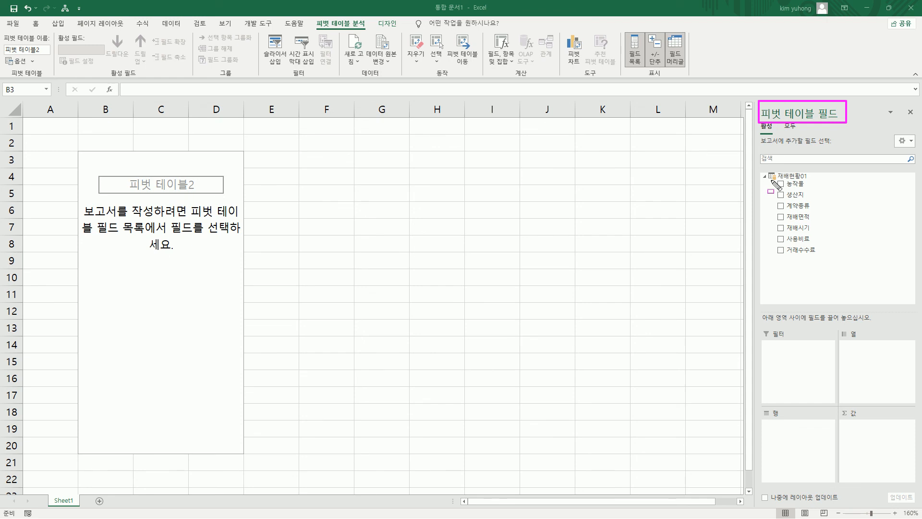
mouse_move(771, 179)
mouse_down()
mouse_move(816, 259)
mouse_move(832, 260)
mouse_up()
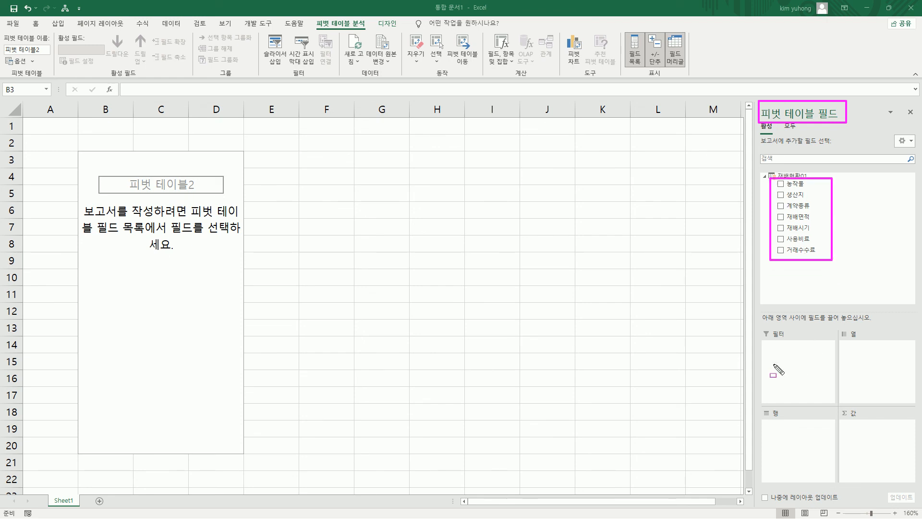
drag(768, 343, 806, 384)
drag(877, 380, 880, 382)
drag(767, 421, 797, 446)
drag(845, 420, 880, 446)
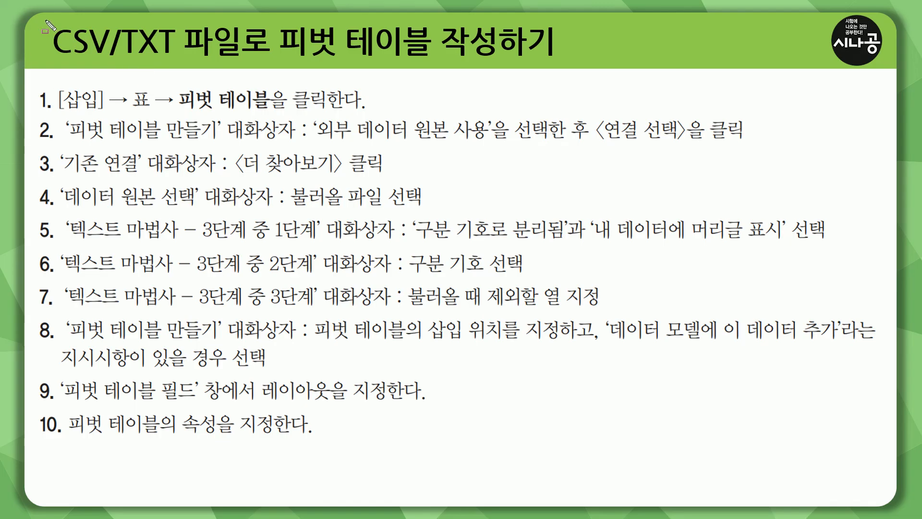
mouse_move(46, 20)
mouse_down()
mouse_move(62, 60)
mouse_move(555, 57)
mouse_up()
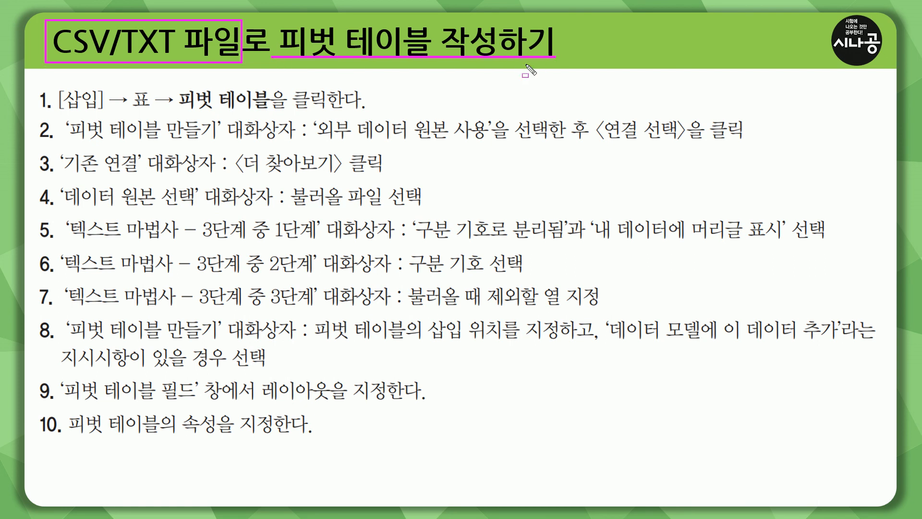
mouse_move(53, 84)
mouse_down()
mouse_move(65, 98)
mouse_move(276, 115)
mouse_up()
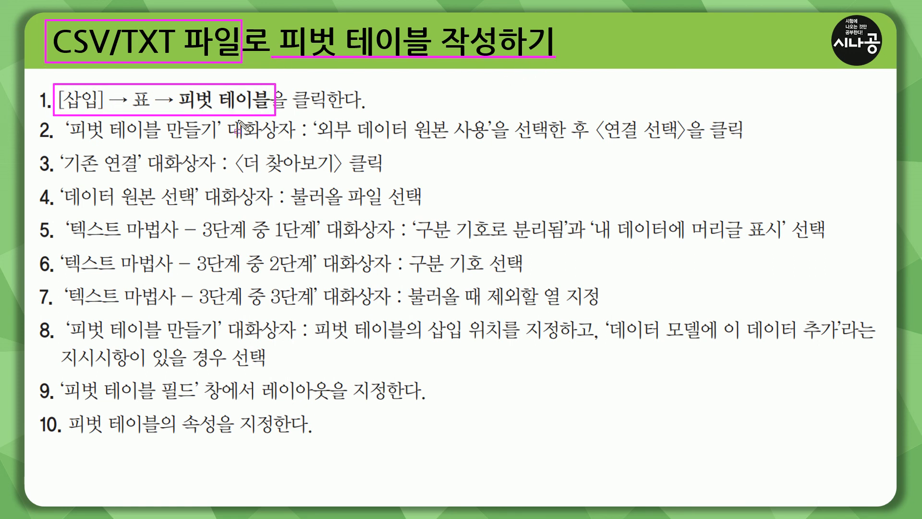